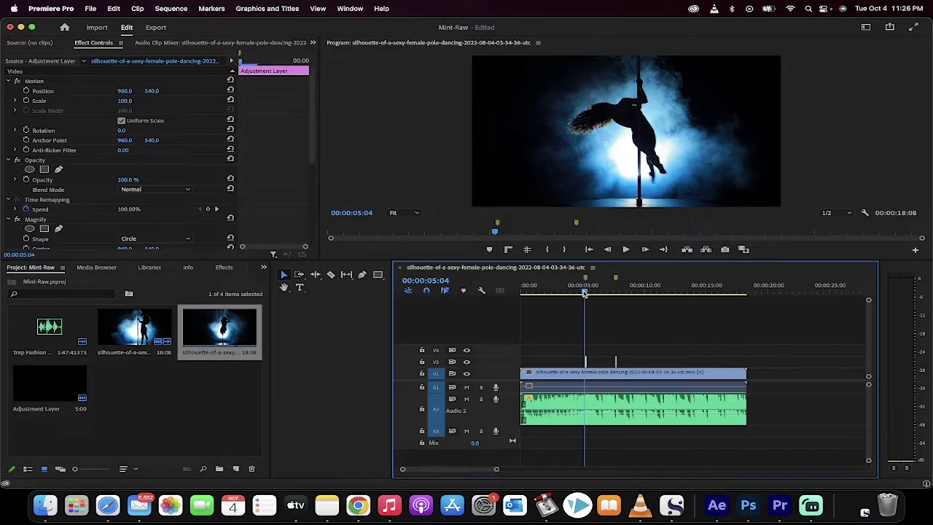
# Step: Play the finished sequence from 5:04 and stop at 7:24
pyautogui.press('space')
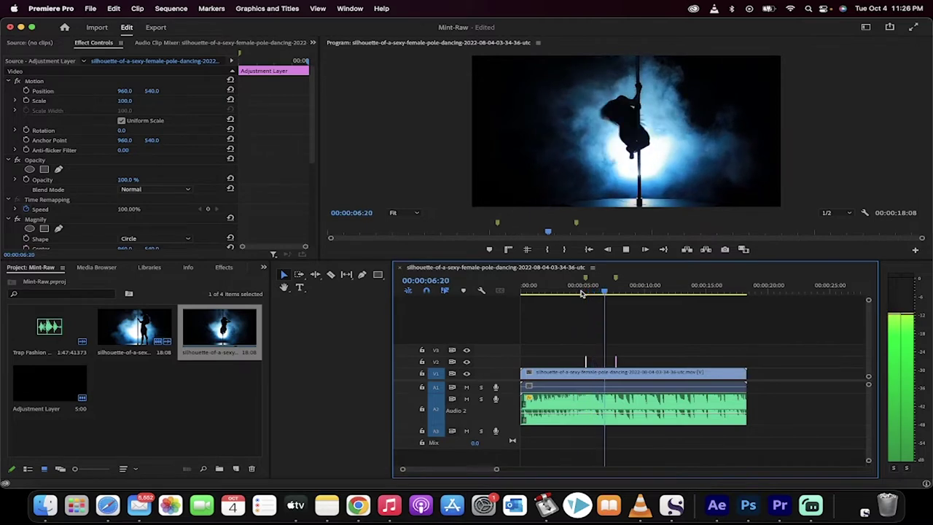
pyautogui.press('space')
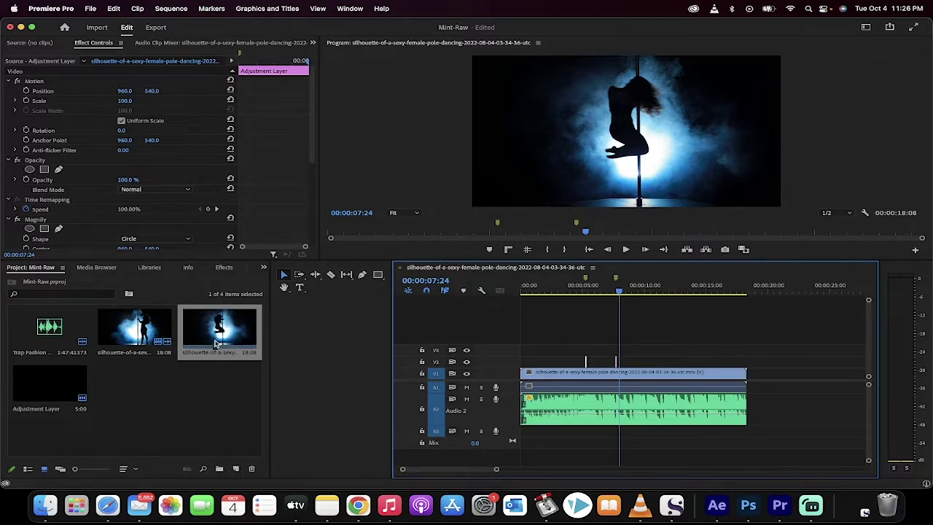
# Step: Delete the old sequence and adjustment layer, then build a new sequence from the silhouette clip
pyautogui.keyDown('super'); pyautogui.click(72, 393); pyautogui.keyUp('super')
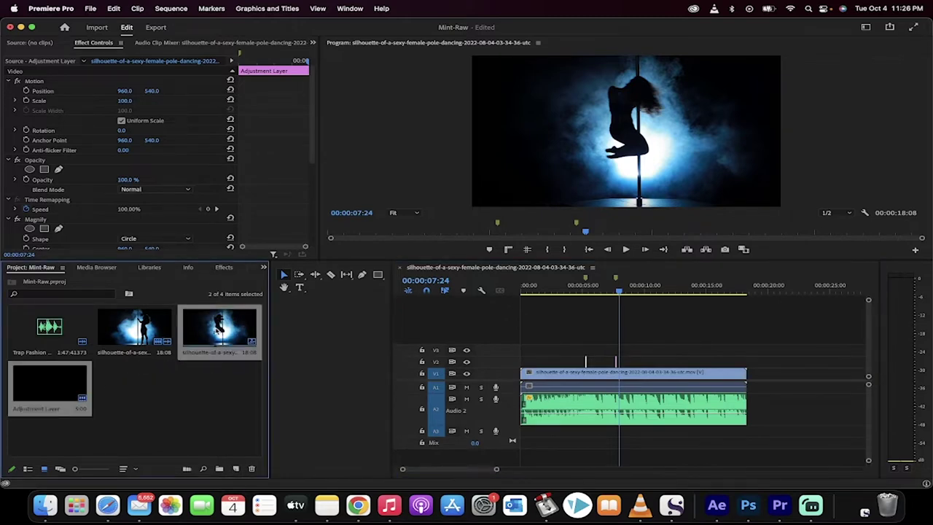
pyautogui.press('Delete')
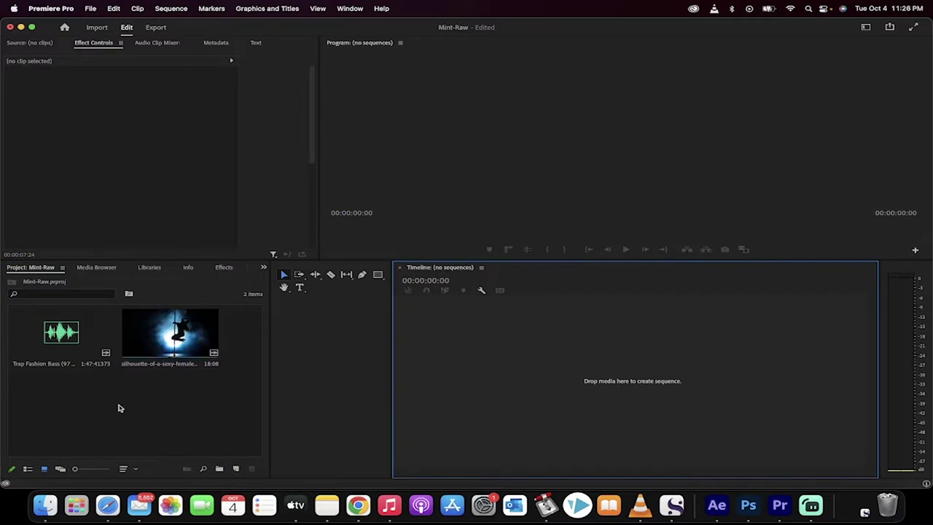
pyautogui.click(119, 406)
pyautogui.click(175, 334)
pyautogui.moveTo(175, 334); pyautogui.dragTo(474, 371)
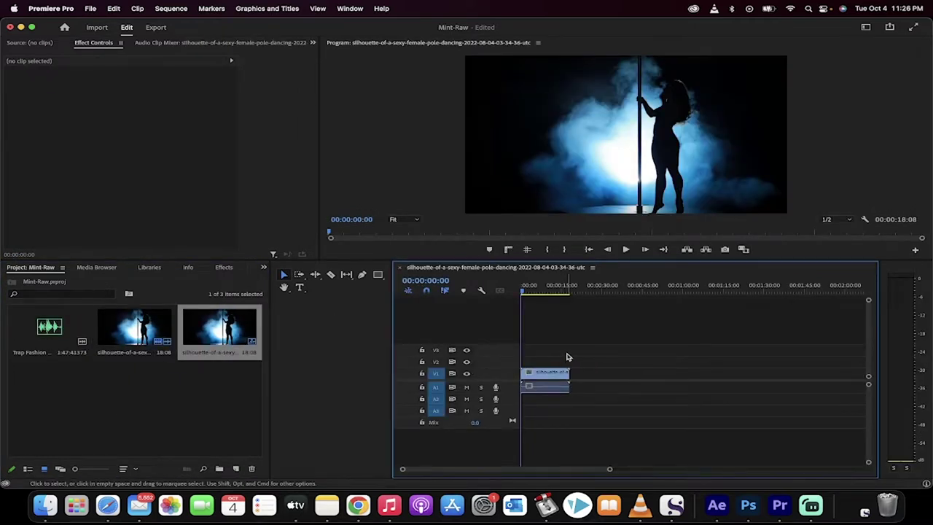
pyautogui.press('=')
pyautogui.press('=')
pyautogui.press('=')
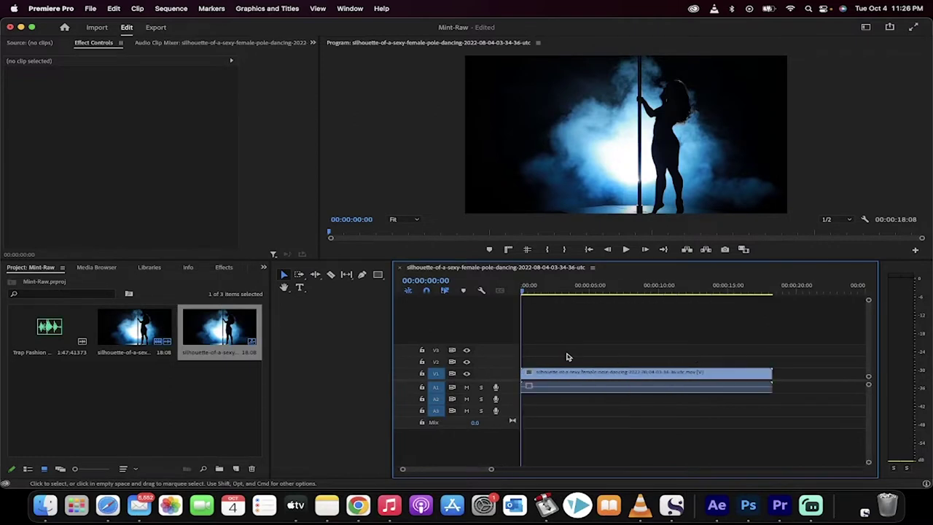
# Step: Place the Trap Fashion Bass music on A2 beneath the video
pyautogui.click(191, 401)
pyautogui.click(75, 342)
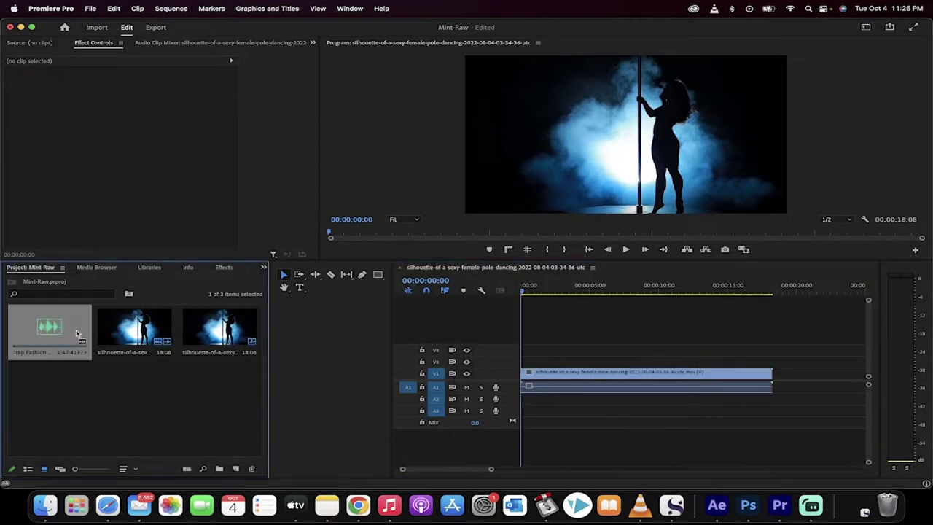
pyautogui.moveTo(46, 328)
pyautogui.mouseDown()
pyautogui.moveTo(541, 401)
pyautogui.moveTo(530, 403)
pyautogui.mouseUp()
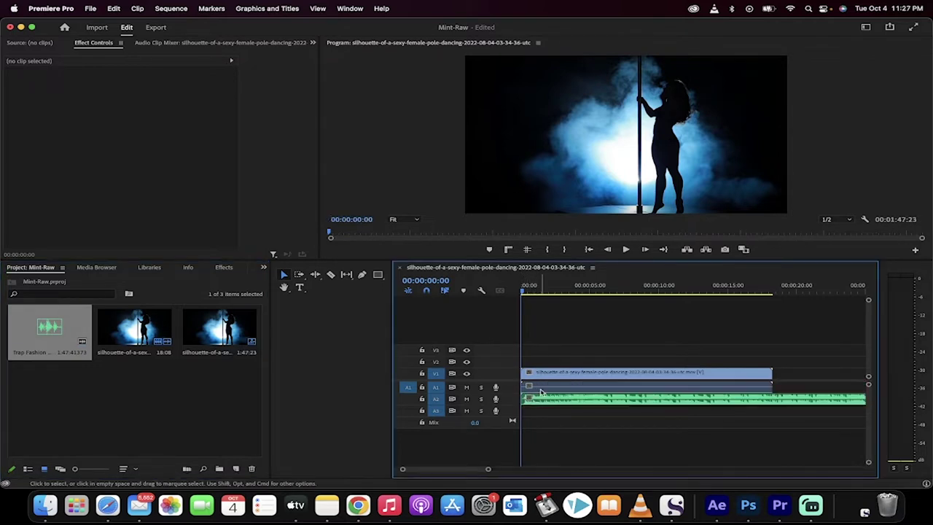
# Step: Unlink the dance clip and delete its original audio, keeping only the music
pyautogui.click(544, 393)
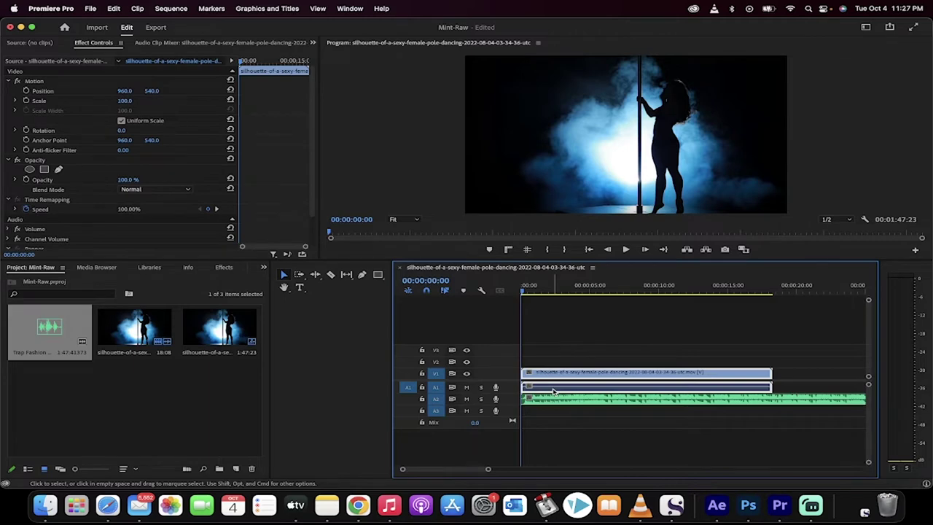
pyautogui.rightClick(554, 391)
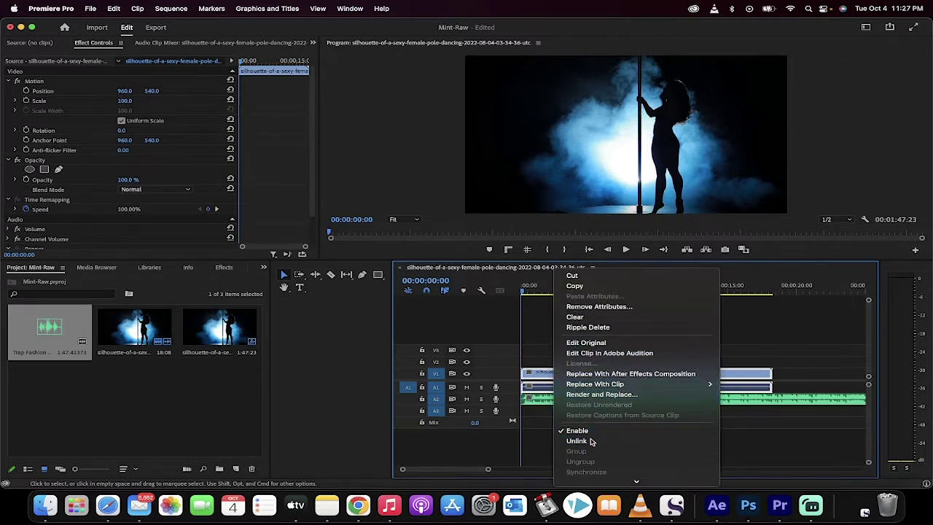
pyautogui.click(576, 441)
pyautogui.click(564, 392)
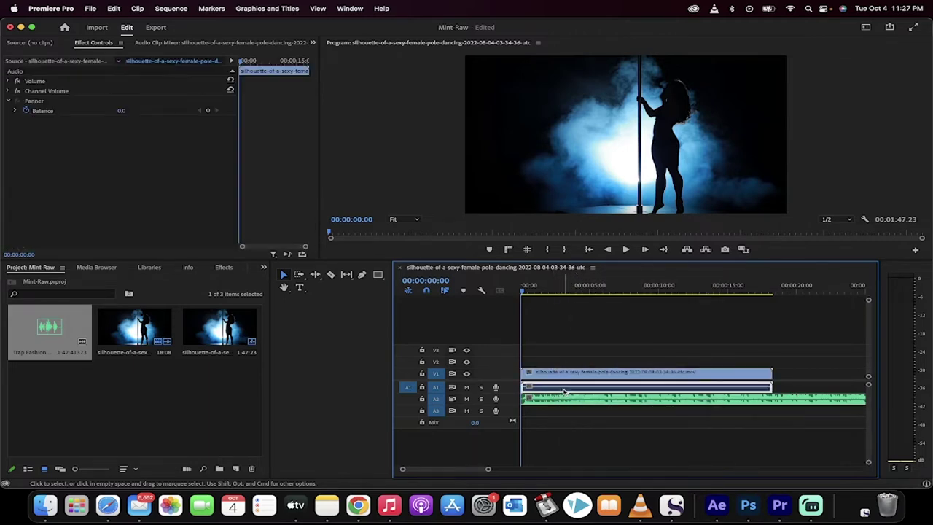
pyautogui.press('Delete')
pyautogui.click(552, 400)
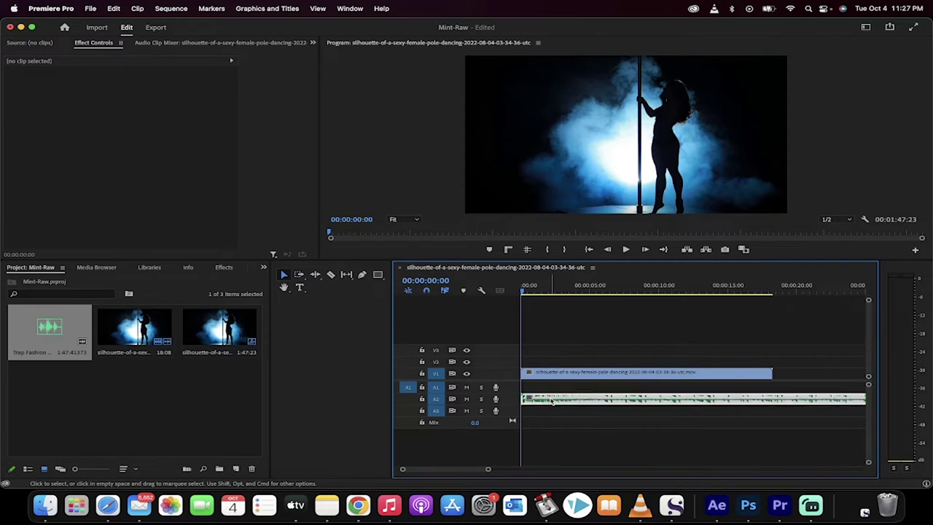
# Step: Move the Trap Fashion Bass clip to A1, enlarge that track, and drop its volume −12 dB
pyautogui.moveTo(552, 401); pyautogui.dragTo(552, 388)
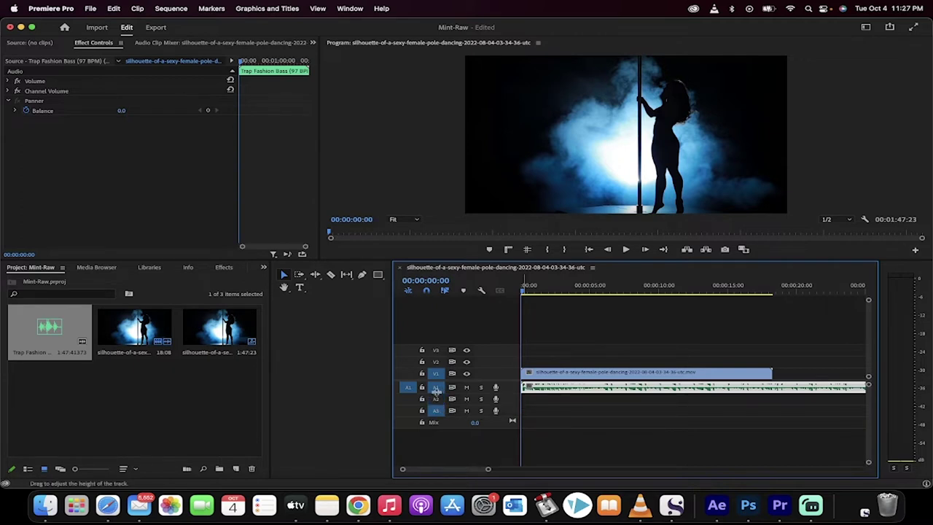
pyautogui.moveTo(436, 392); pyautogui.dragTo(438, 412)
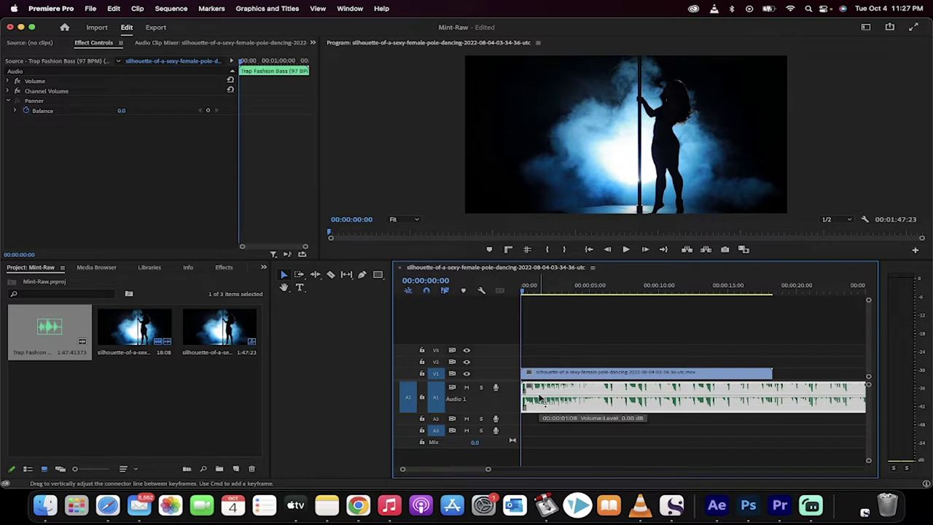
pyautogui.moveTo(541, 397); pyautogui.dragTo(541, 405)
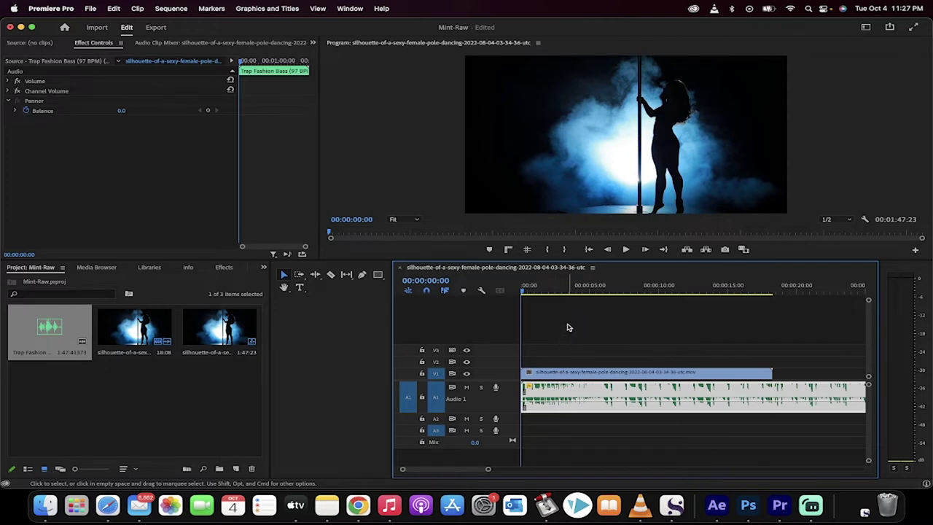
# Step: Scrub to about 3.5 seconds and play the sequence with music until 8:07
pyautogui.click(207, 412)
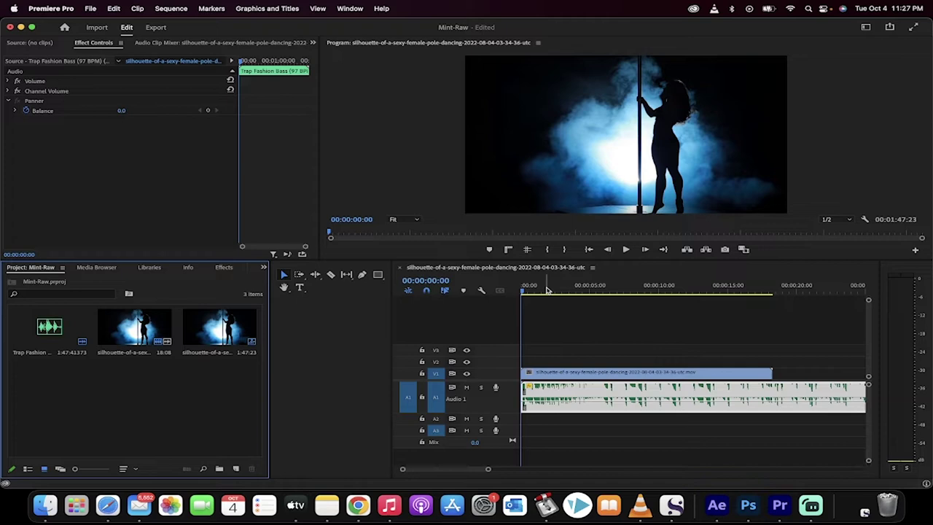
pyautogui.click(547, 290)
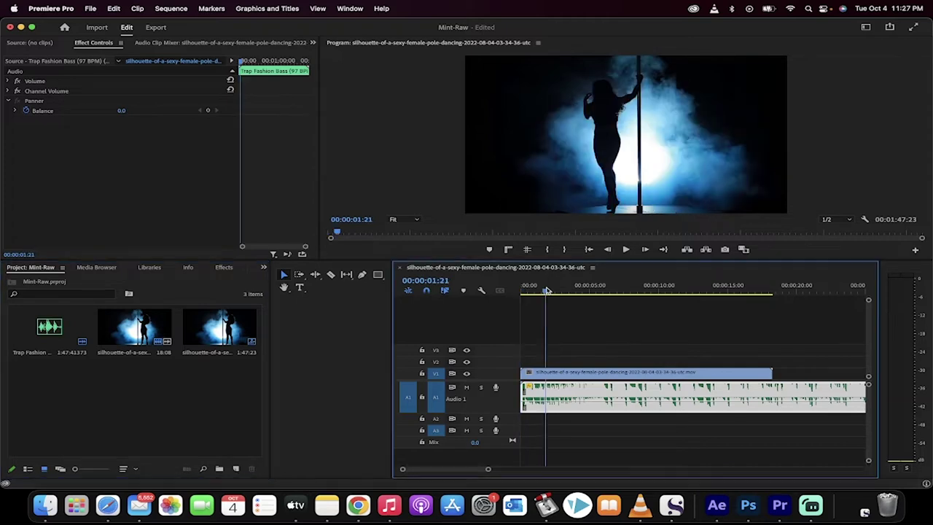
pyautogui.moveTo(547, 291); pyautogui.dragTo(576, 290)
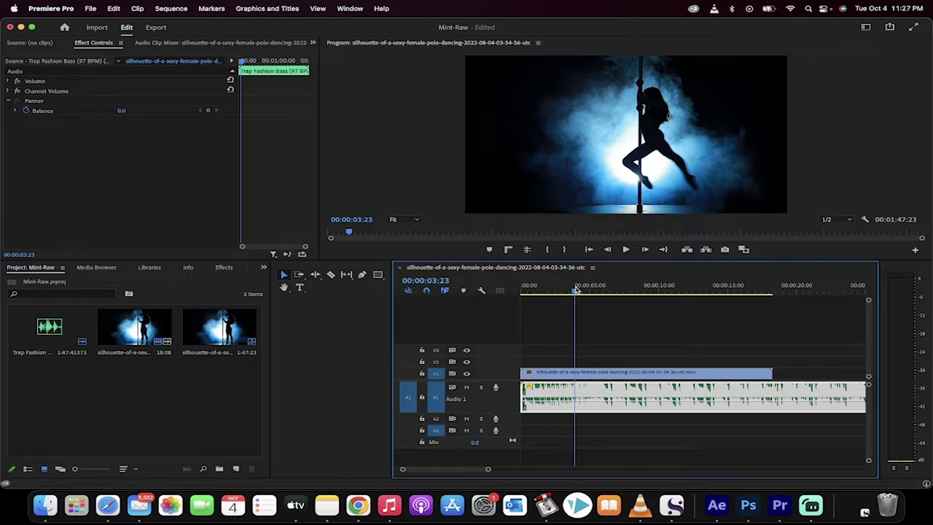
pyautogui.press('space')
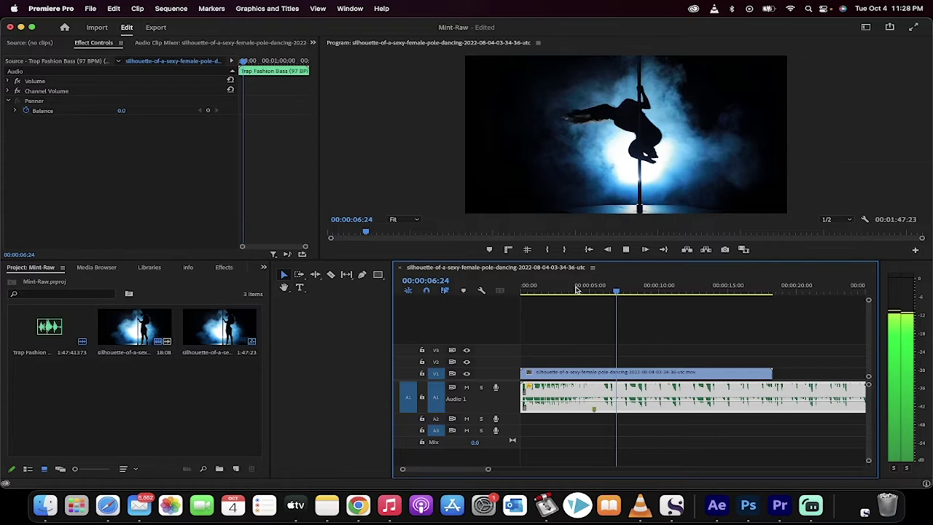
pyautogui.press('space')
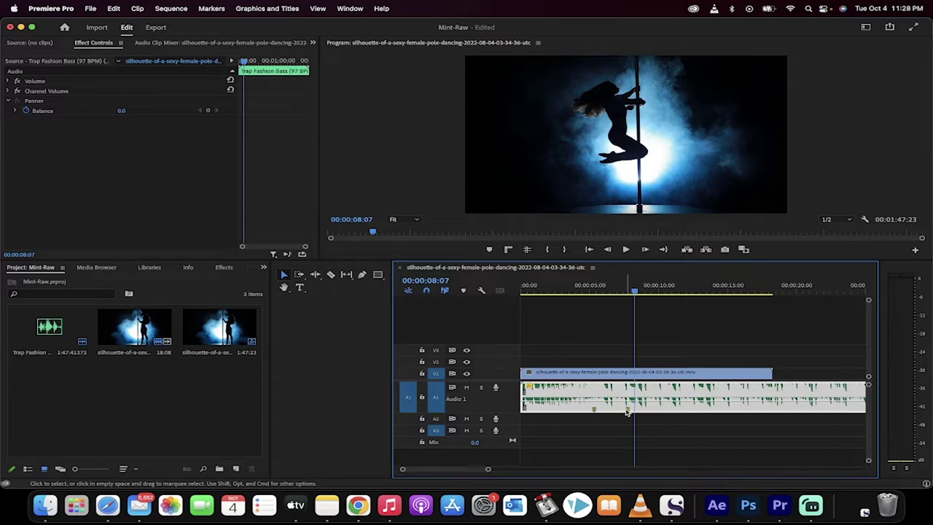
# Step: Park the current time at the 00:00:05:08 bass drop
pyautogui.click(639, 292)
pyautogui.click(628, 291)
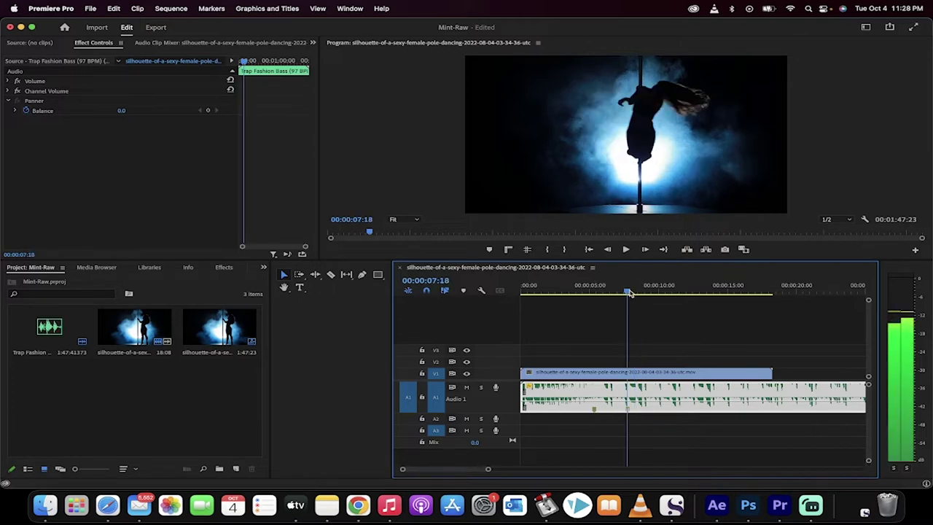
pyautogui.moveTo(631, 292)
pyautogui.mouseDown()
pyautogui.moveTo(586, 294)
pyautogui.moveTo(593, 299)
pyautogui.mouseUp()
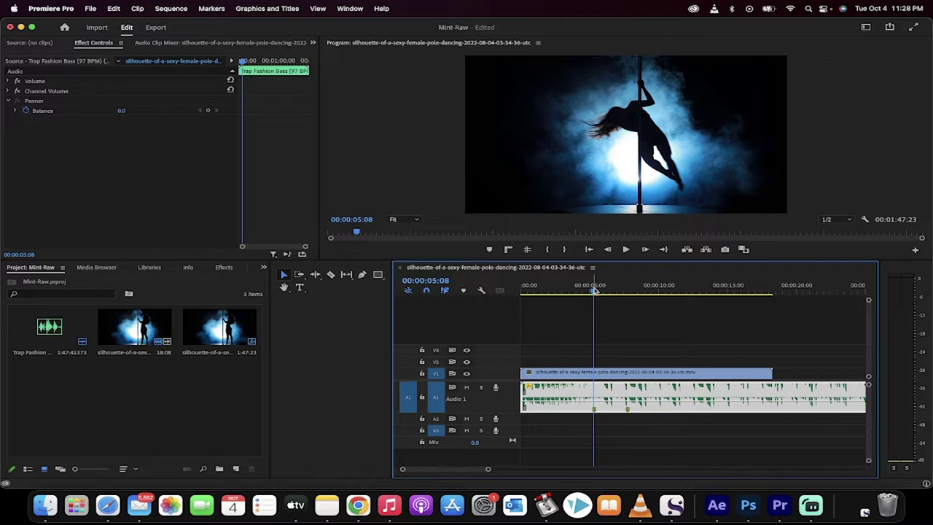
pyautogui.click(192, 383)
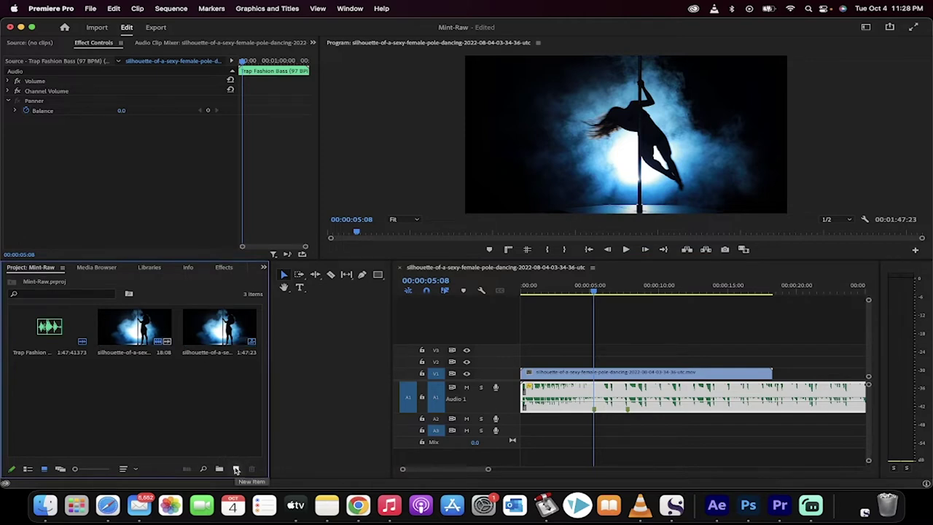
# Step: Create a 1920×1080 Adjustment Layer from the Project panel's New Item menu
pyautogui.click(236, 470)
pyautogui.click(257, 404)
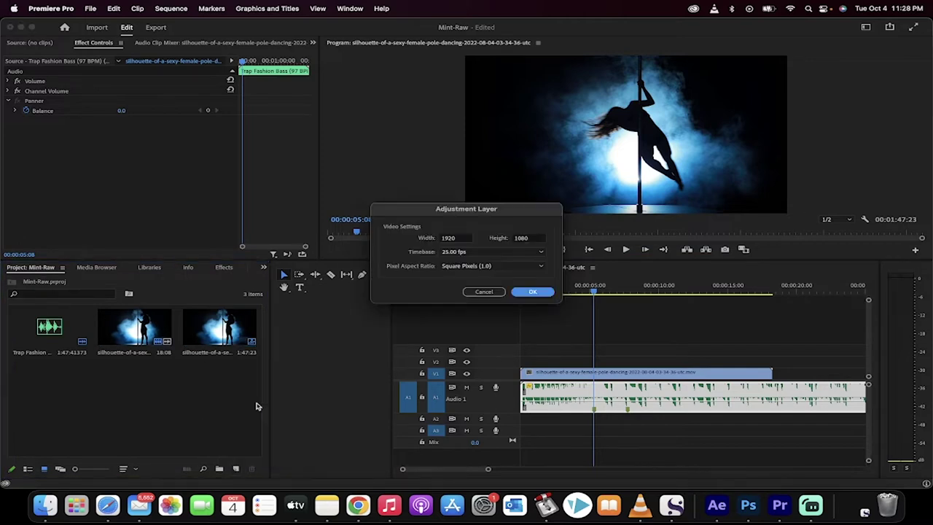
pyautogui.click(531, 292)
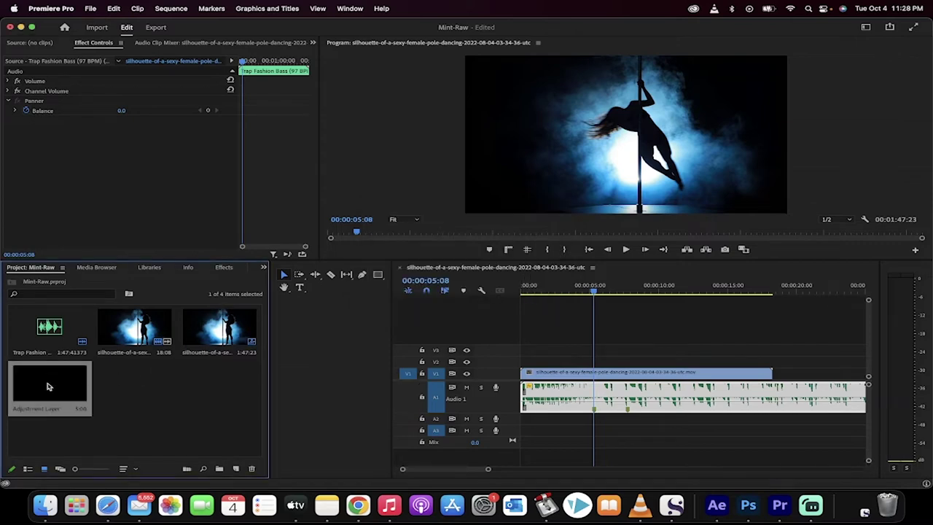
# Step: Drop the adjustment layer on V2 near ten seconds and trim it to a few frames
pyautogui.moveTo(58, 377); pyautogui.dragTo(659, 364)
pyautogui.click(665, 291)
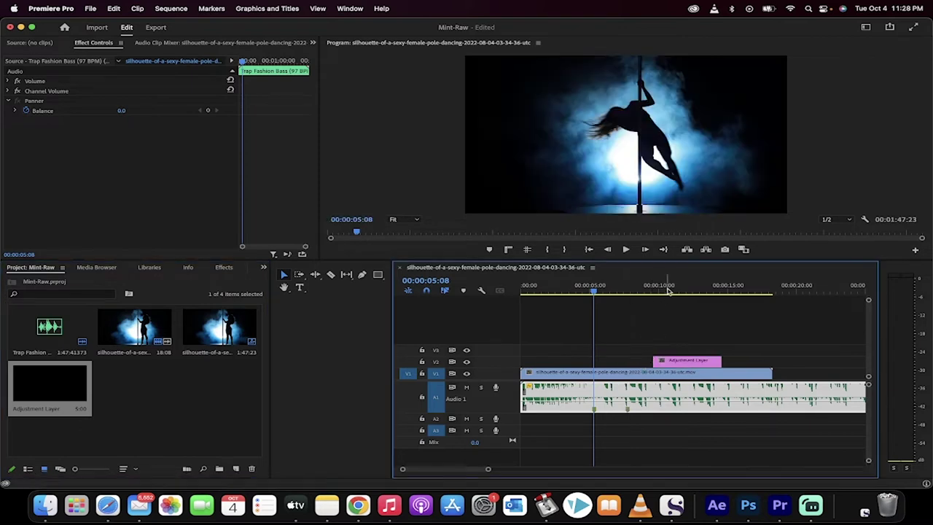
pyautogui.moveTo(667, 291); pyautogui.dragTo(653, 291)
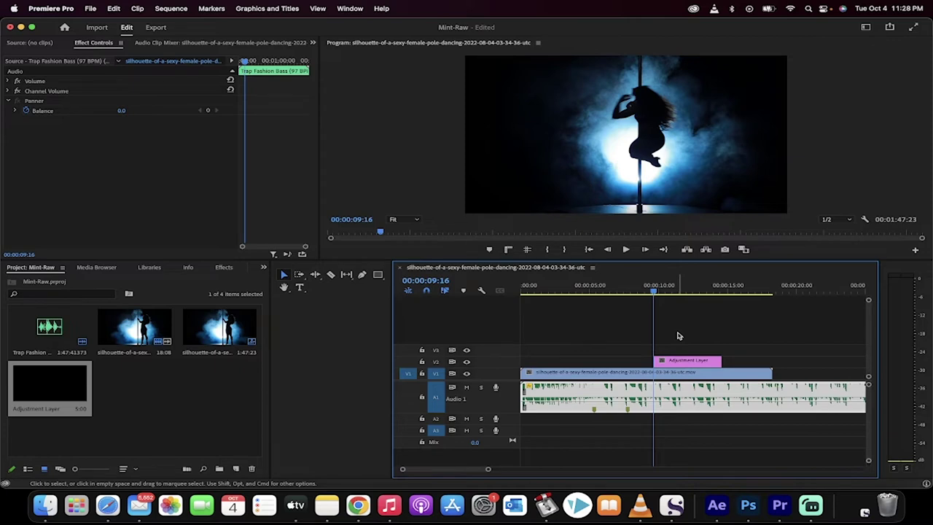
pyautogui.press('Right')
pyautogui.press('Right')
pyautogui.press('Right')
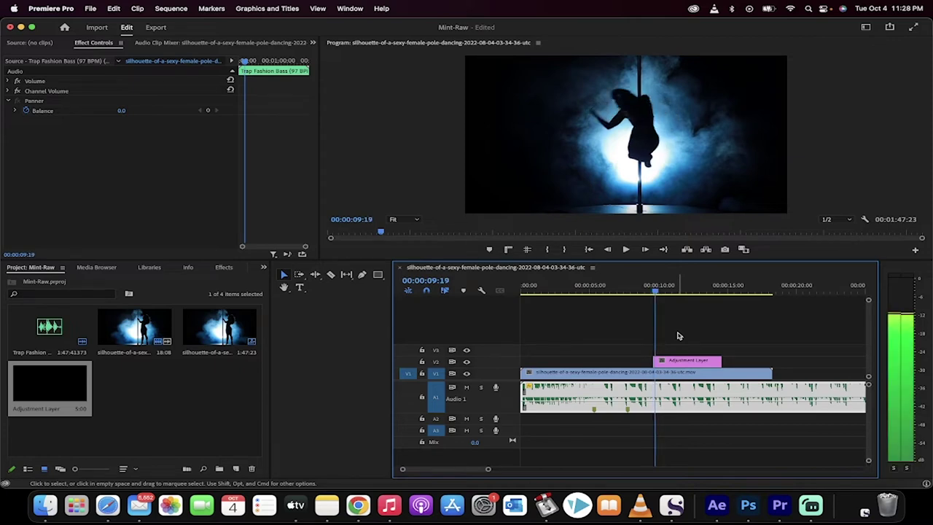
pyautogui.press('Right')
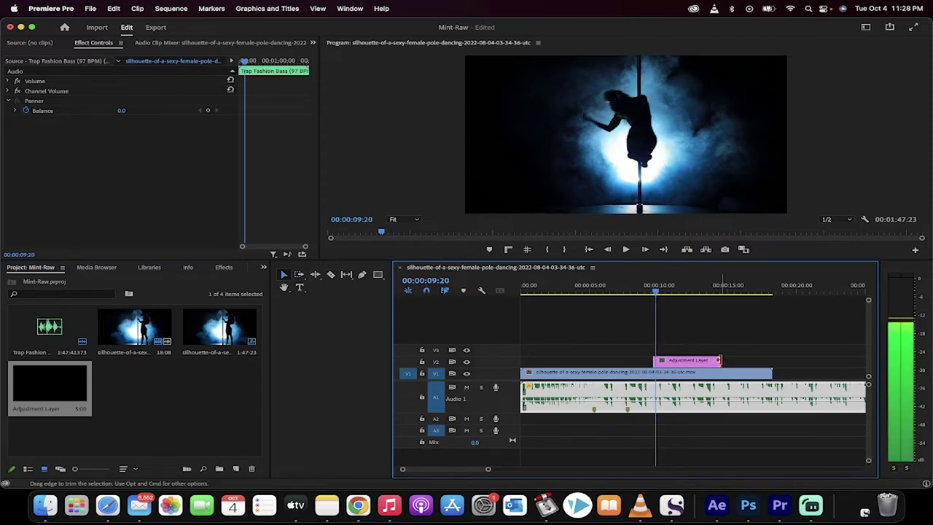
pyautogui.moveTo(721, 361); pyautogui.dragTo(658, 361)
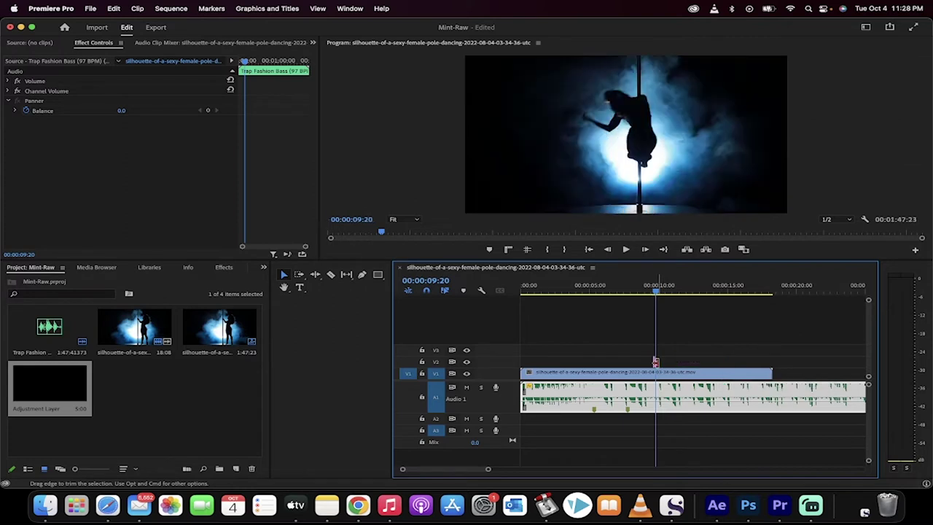
pyautogui.scroll(3, 687, 344)
pyautogui.scroll(3, 687, 344)
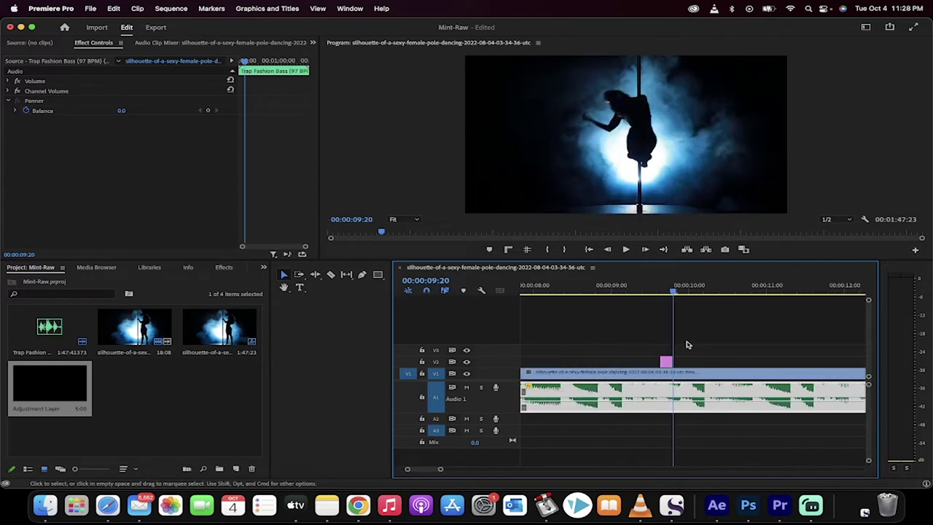
pyautogui.scroll(-2, 687, 345)
pyautogui.scroll(-3, 687, 344)
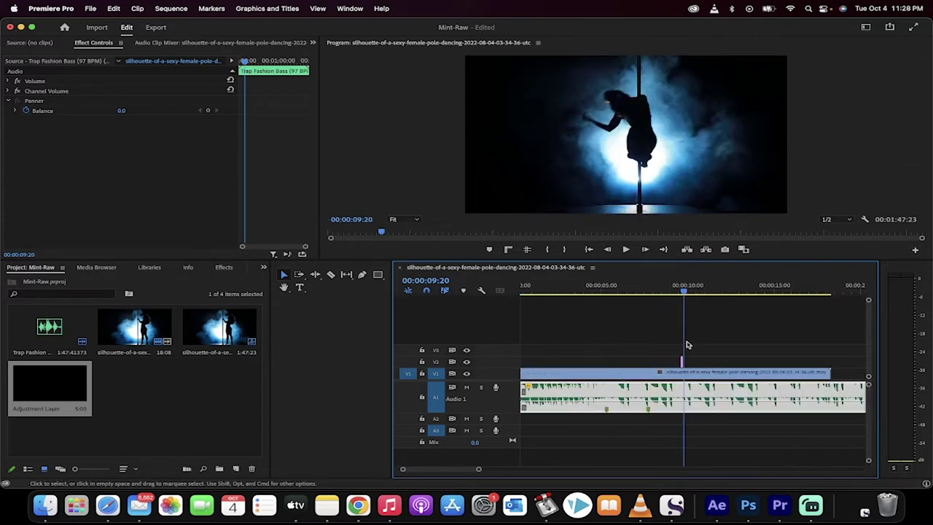
# Step: Slide the short adjustment layer to about 00:00:05:08
pyautogui.click(682, 362)
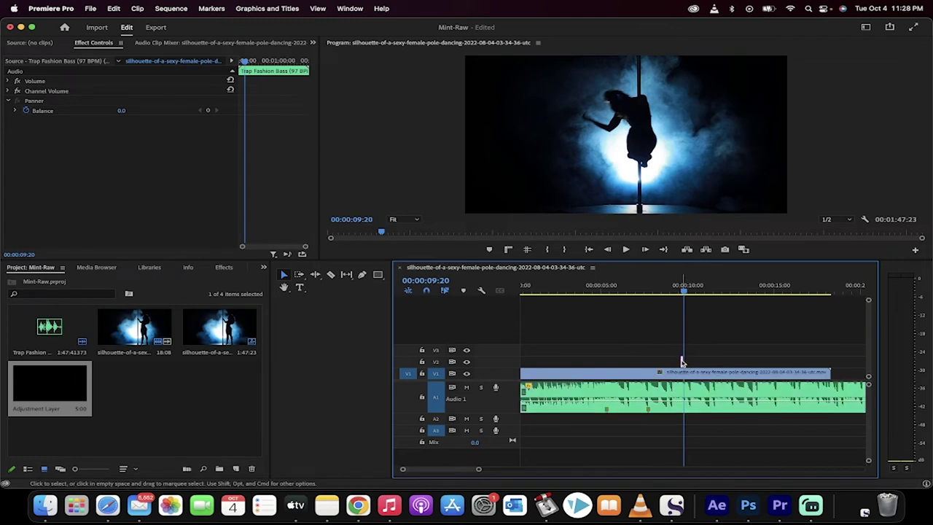
pyautogui.moveTo(682, 362); pyautogui.dragTo(615, 364)
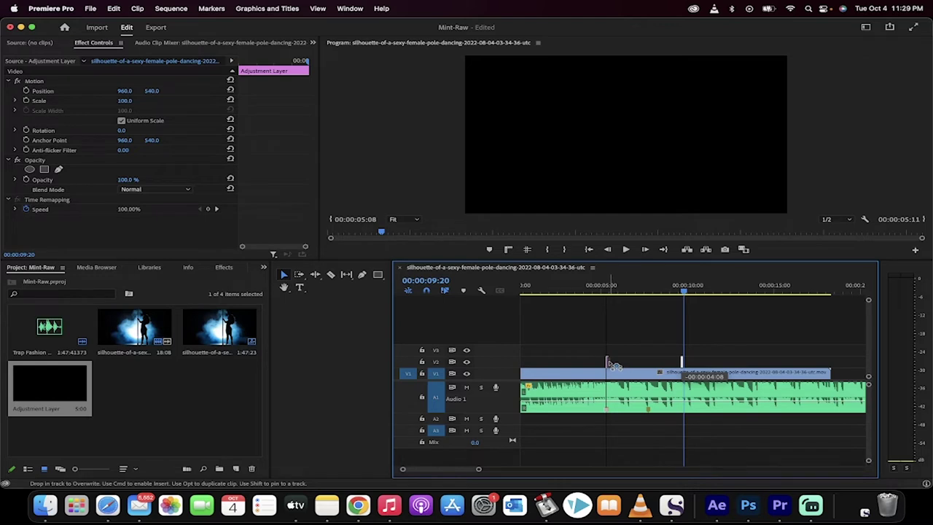
pyautogui.moveTo(615, 365); pyautogui.dragTo(615, 364)
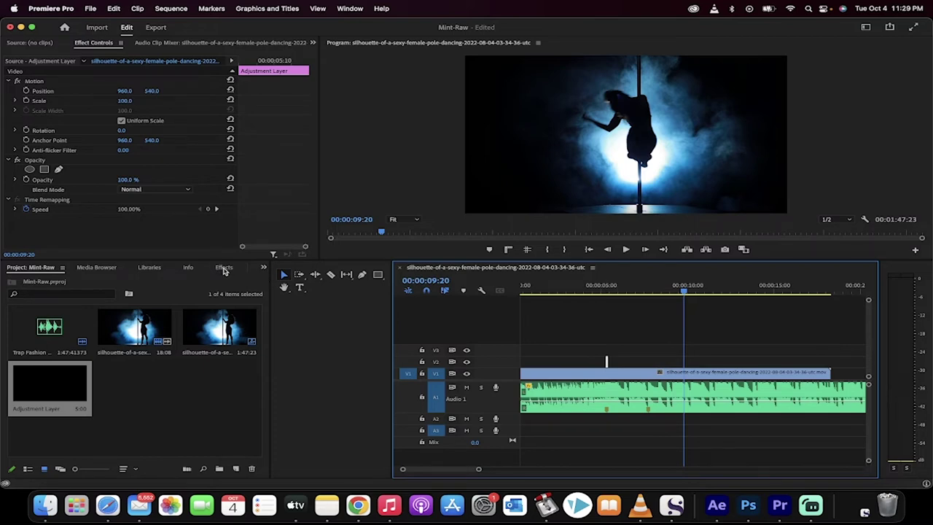
# Step: Search 'magnify' and drag Magnify onto the V2 adjustment layer, parking the playhead on it
pyautogui.click(224, 268)
pyautogui.click(62, 283)
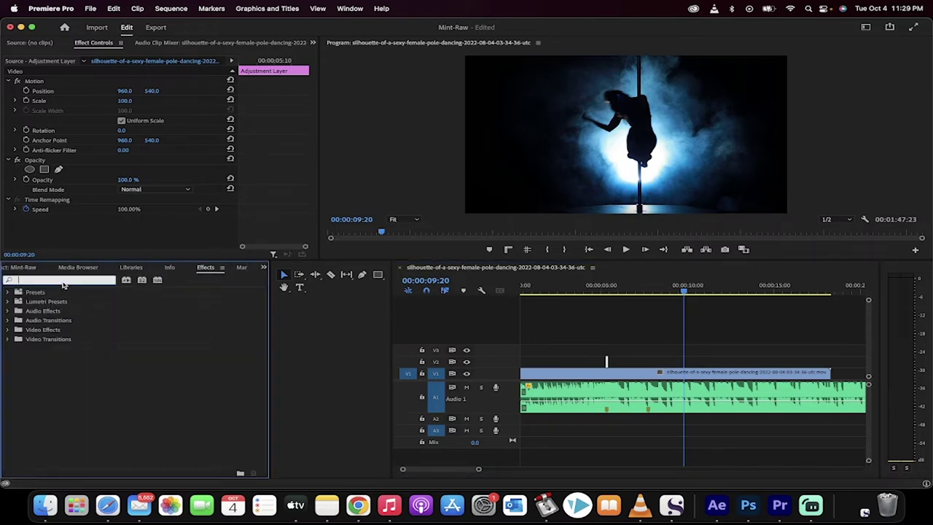
pyautogui.write('magnify')
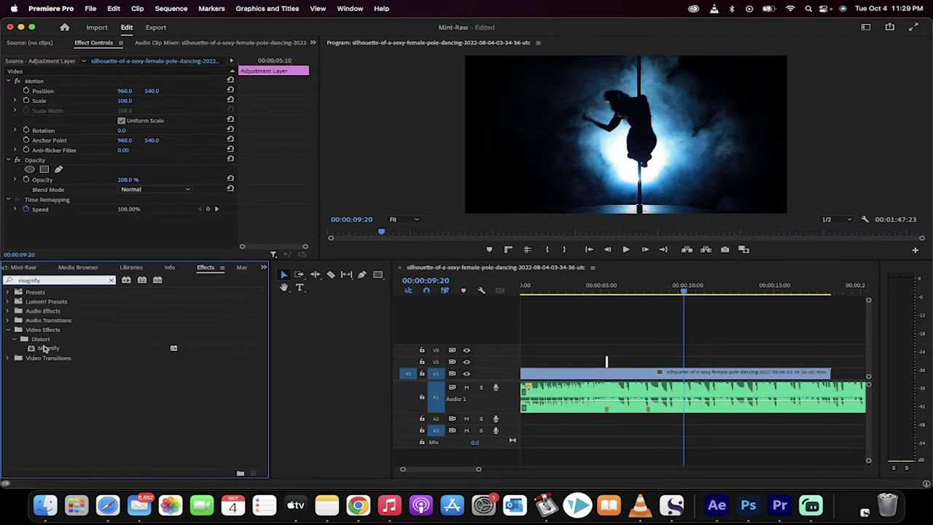
pyautogui.click(46, 349)
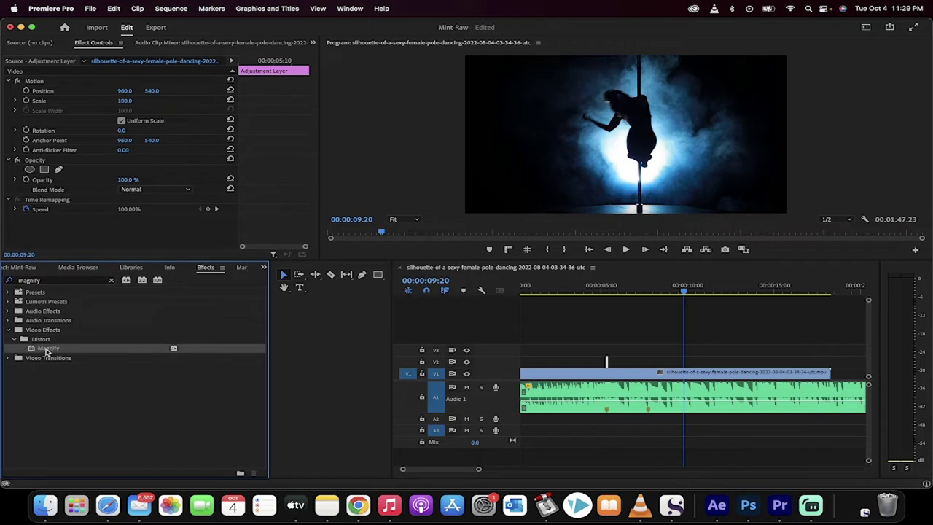
pyautogui.moveTo(45, 351); pyautogui.dragTo(606, 360)
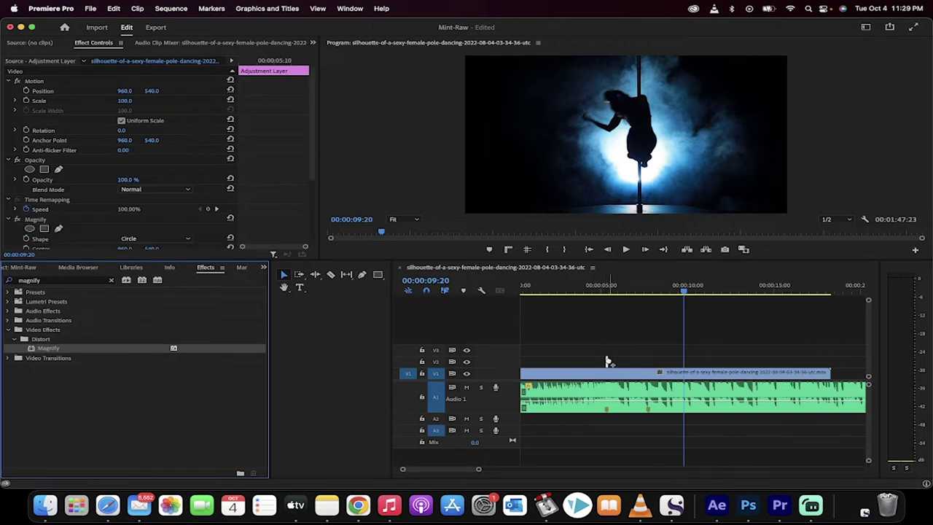
pyautogui.click(604, 290)
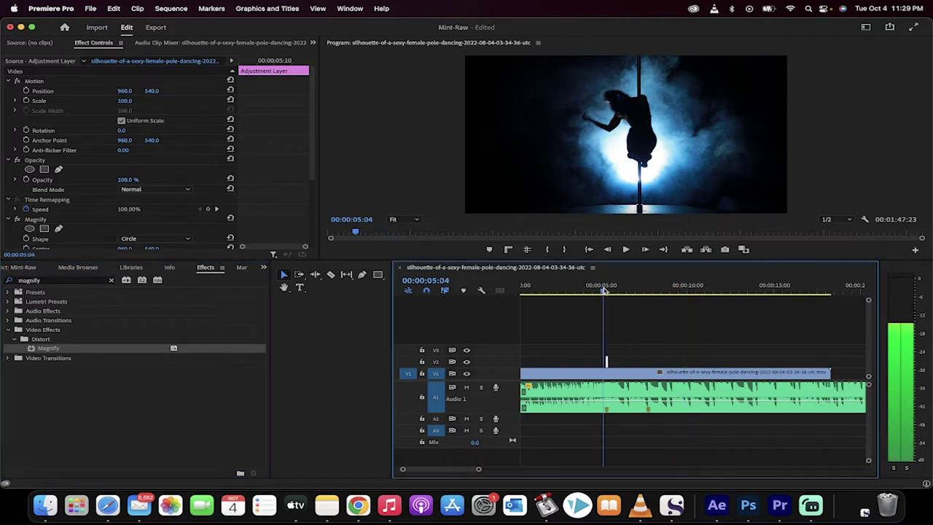
pyautogui.moveTo(604, 290); pyautogui.dragTo(606, 290)
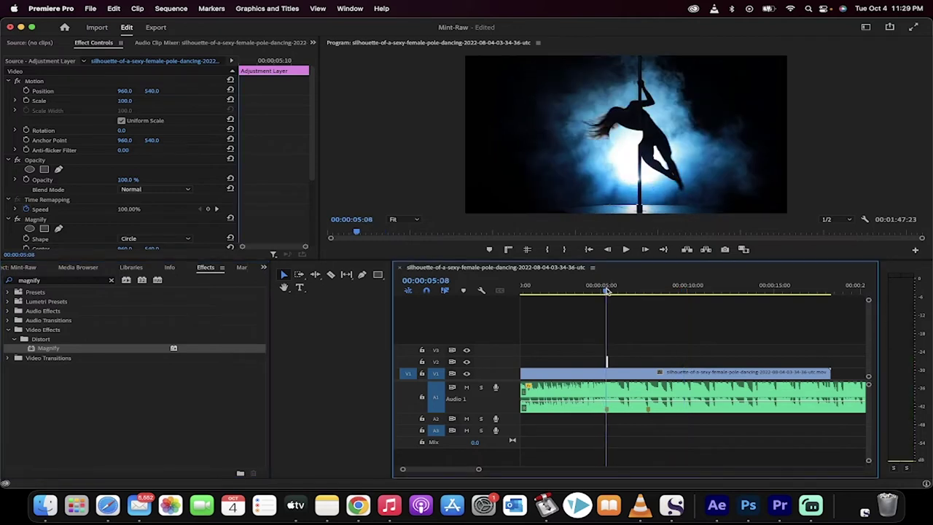
# Step: Scrub Magnify's Size to 110 in Effect Controls and play back the result
pyautogui.click(43, 219)
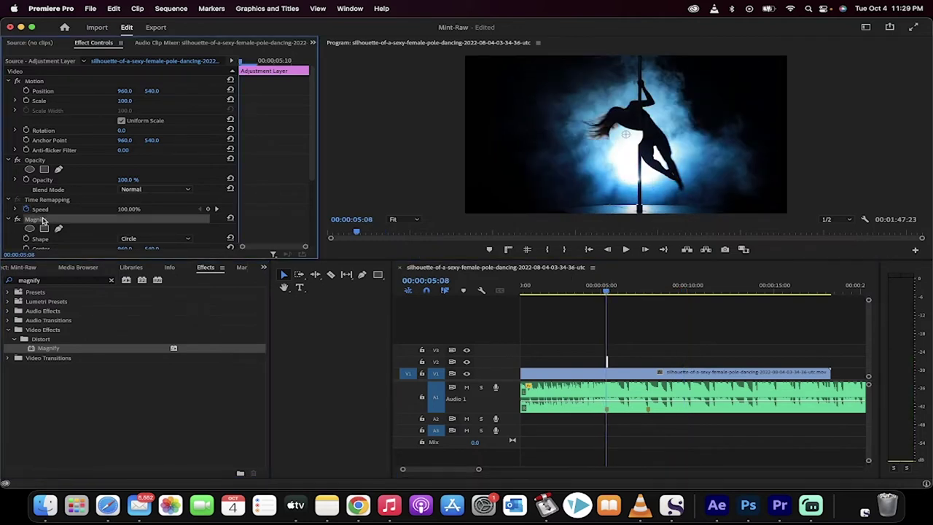
pyautogui.scroll(-2, 43, 220)
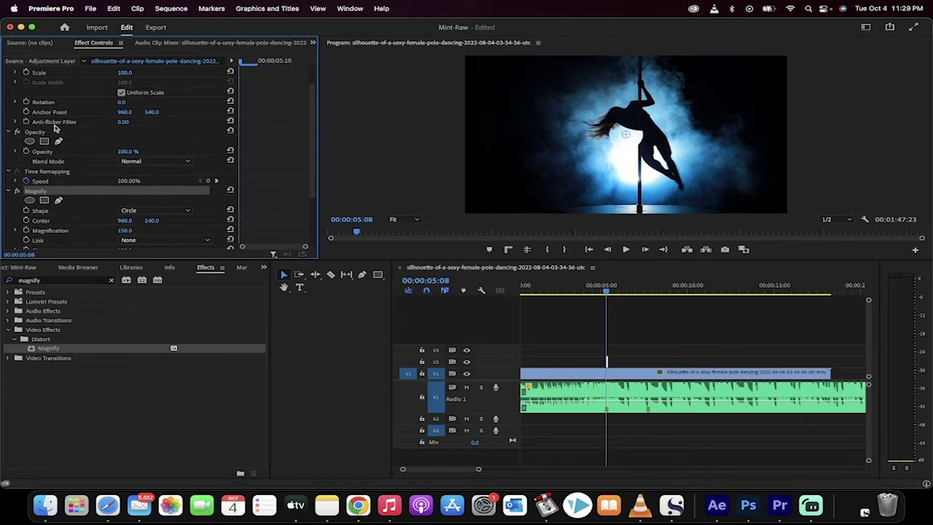
pyautogui.scroll(-1, 46, 191)
pyautogui.scroll(-3, 46, 191)
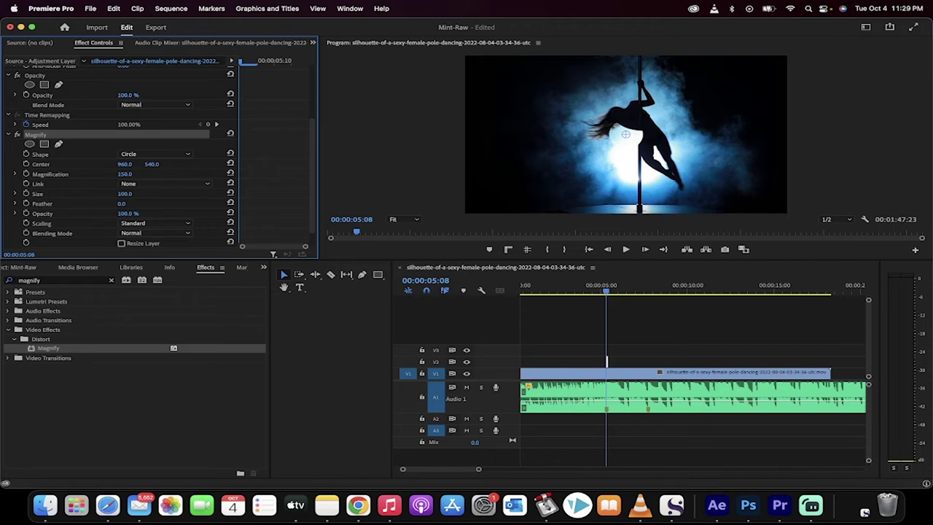
pyautogui.moveTo(125, 193); pyautogui.dragTo(134, 193)
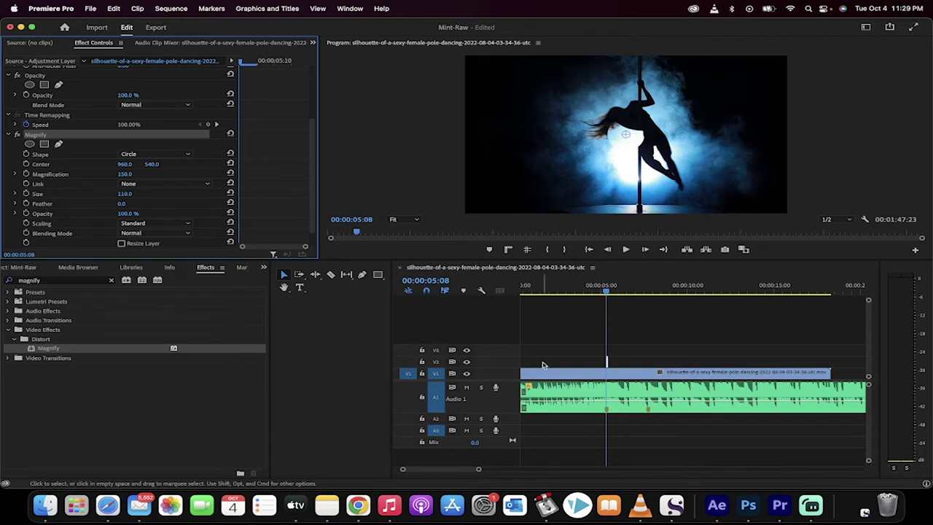
pyautogui.press('space')
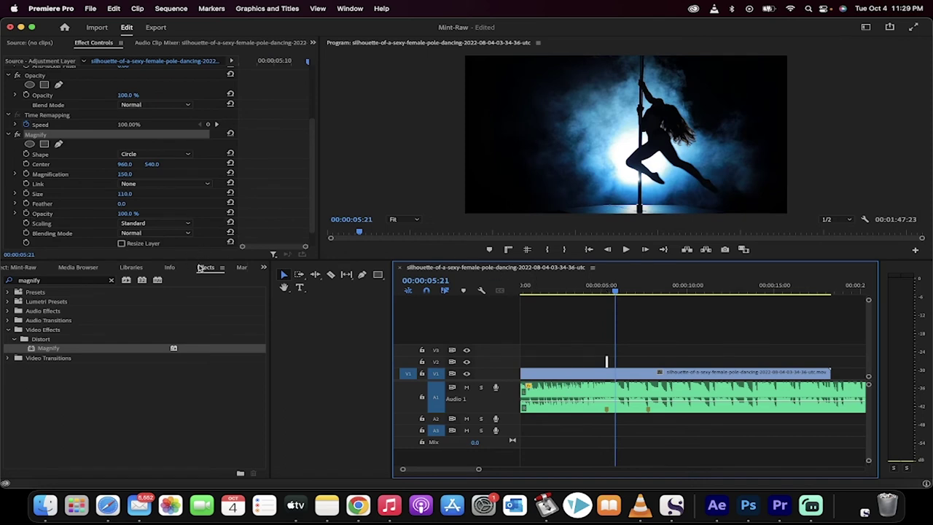
# Step: Search 'blur', drag Fast Blur onto the adjustment layer, and set Blurriness to 25
pyautogui.click(111, 280)
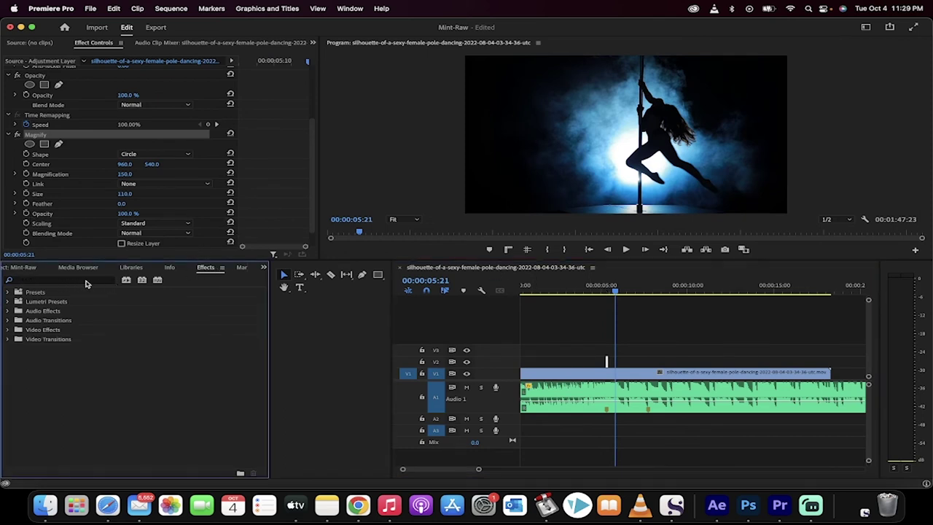
pyautogui.write('blur')
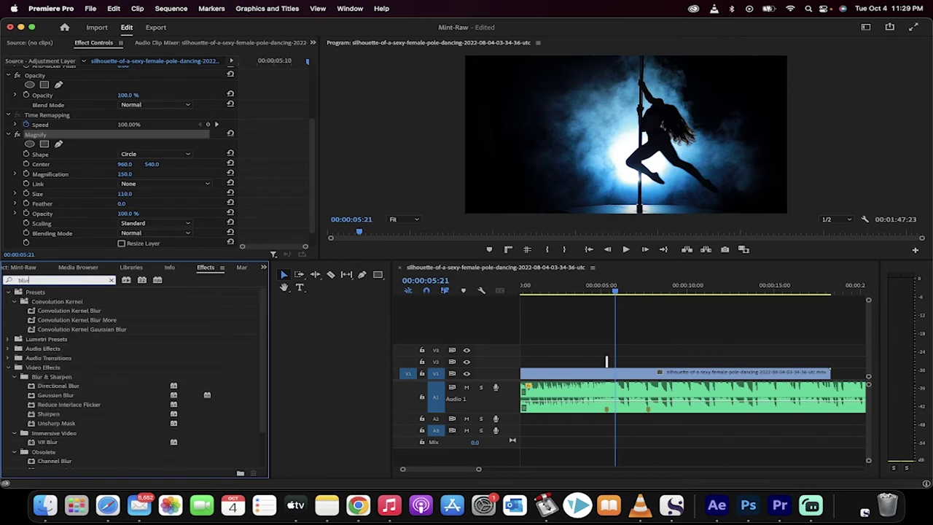
pyautogui.scroll(-1, 79, 406)
pyautogui.scroll(-1, 73, 386)
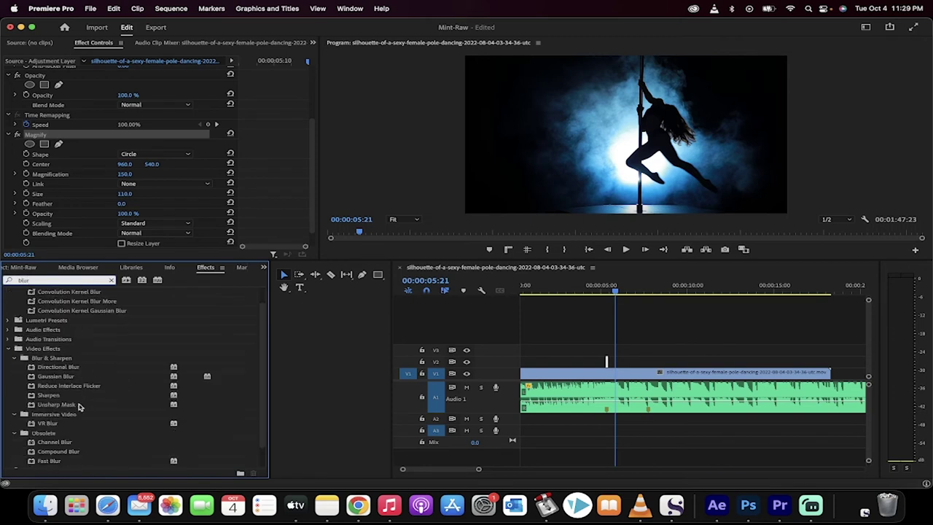
pyautogui.scroll(-1, 62, 418)
pyautogui.click(51, 436)
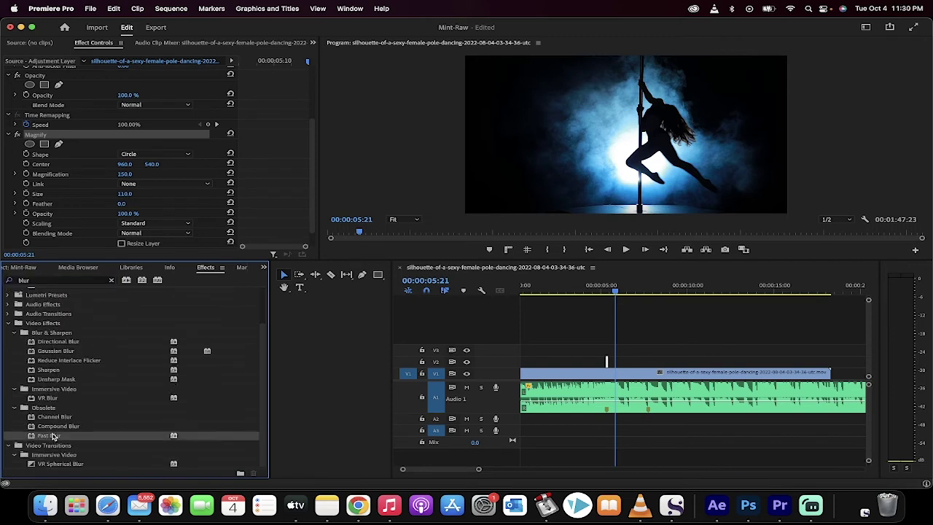
pyautogui.moveTo(45, 436); pyautogui.dragTo(607, 361)
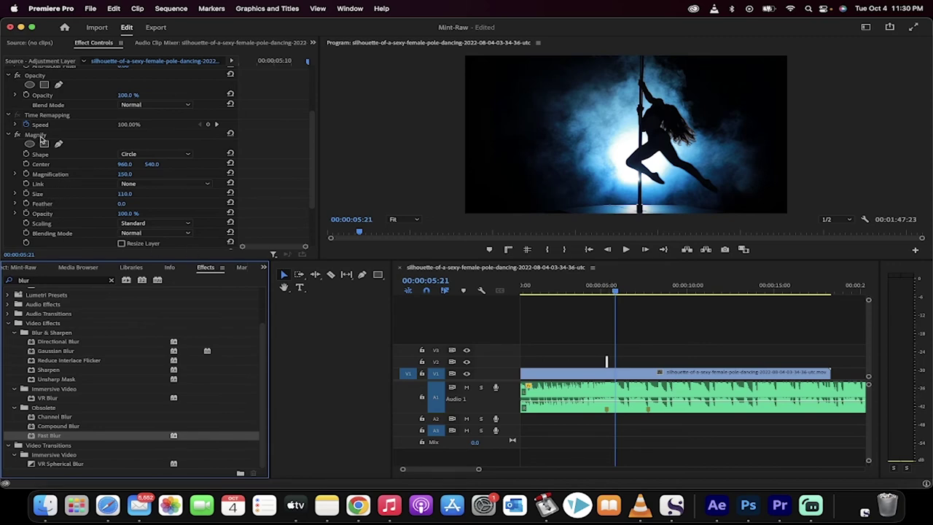
pyautogui.scroll(-3, 41, 140)
pyautogui.click(43, 186)
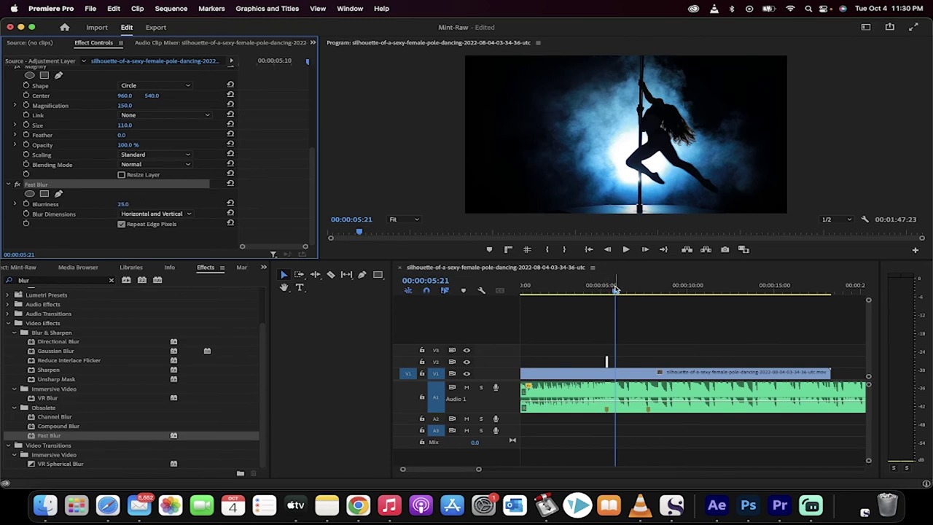
# Step: Preview the blur shake, then copy the adjustment layer two seconds later, near 7 seconds on V2
pyautogui.moveTo(616, 292); pyautogui.dragTo(600, 293)
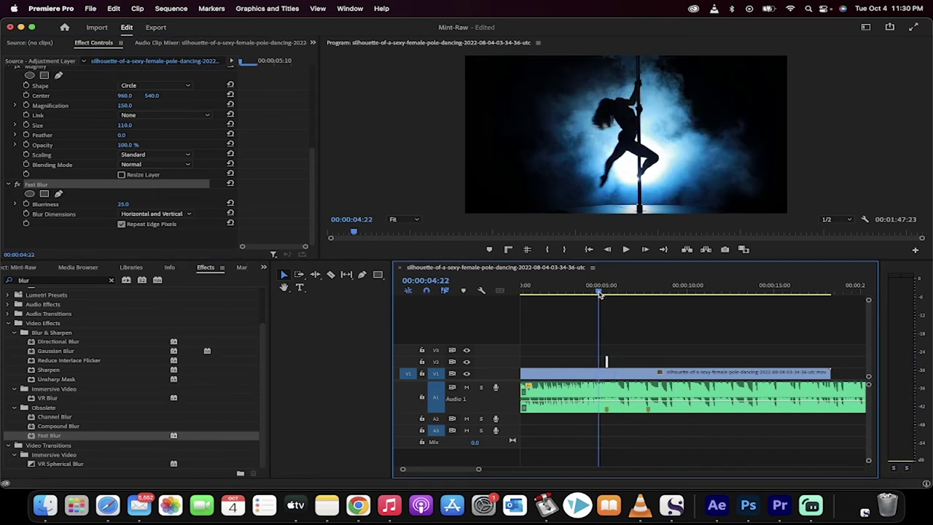
pyautogui.press('space')
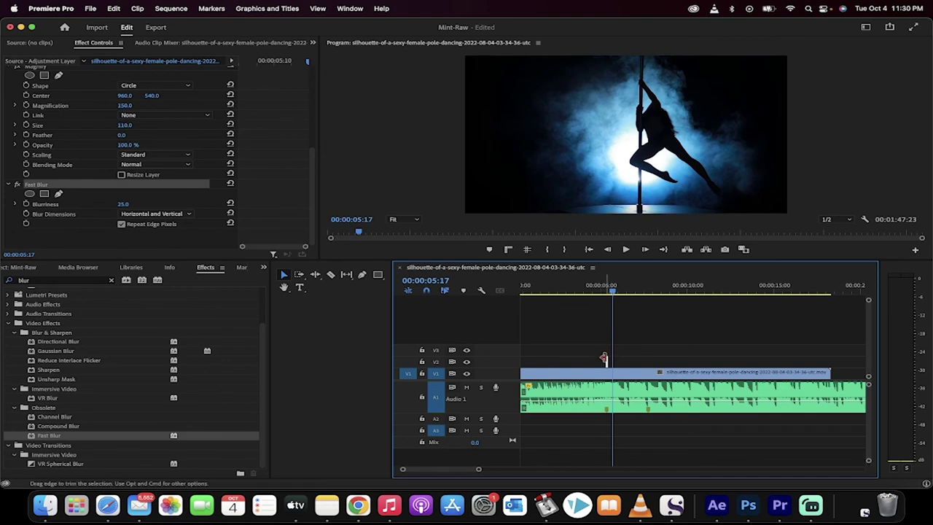
pyautogui.moveTo(607, 363)
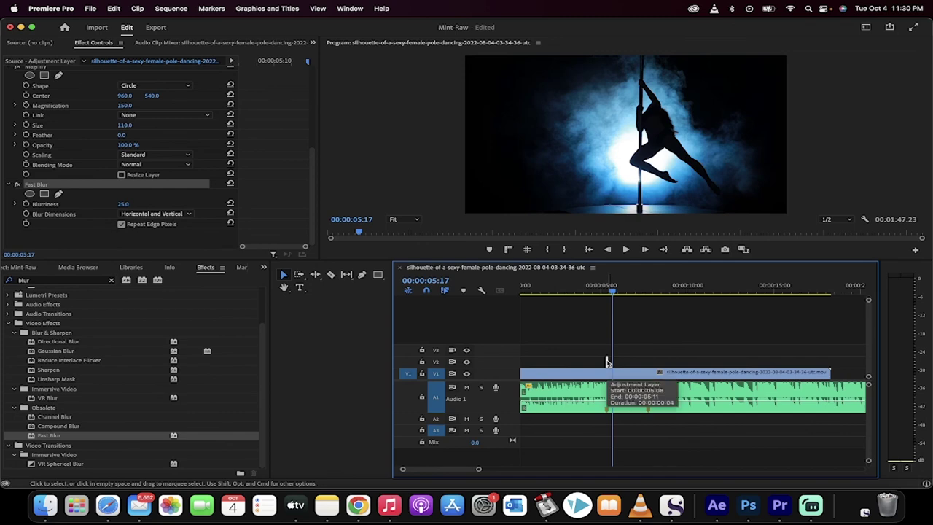
pyautogui.moveTo(607, 363); pyautogui.dragTo(649, 364)
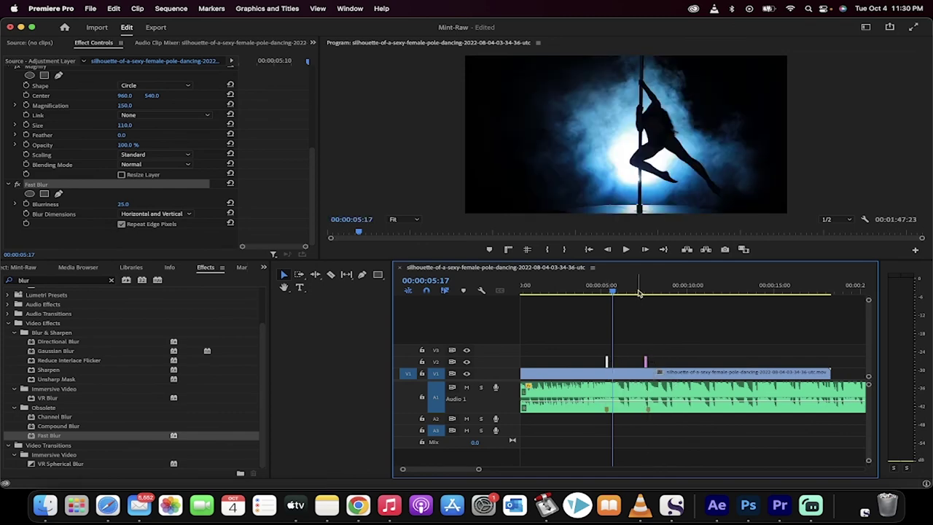
pyautogui.moveTo(639, 292); pyautogui.dragTo(643, 292)
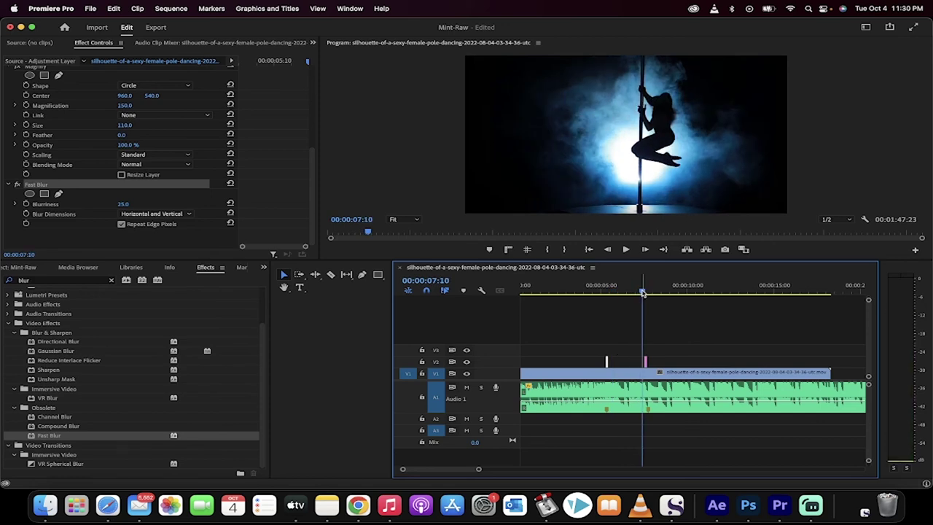